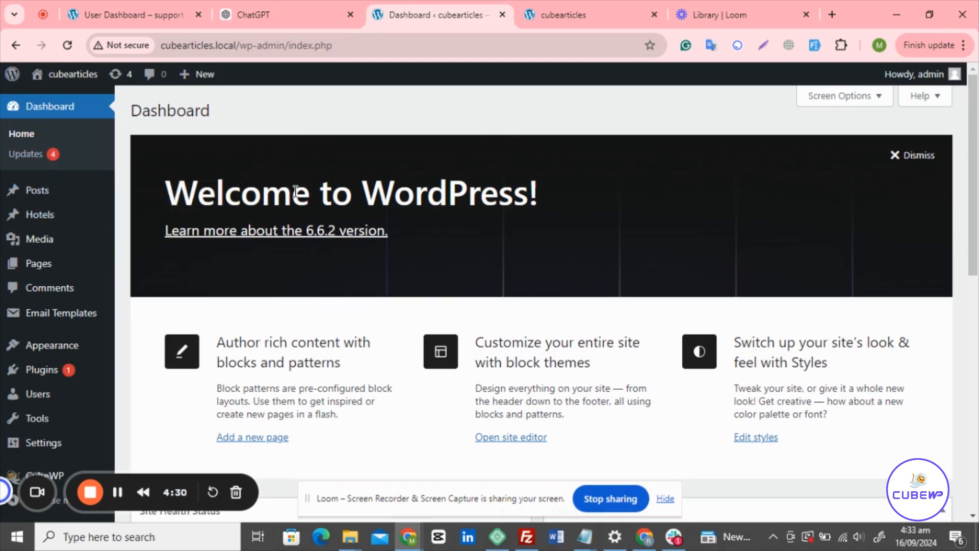
Open the email templates list and start a new email template.
mouse_move(87, 315)
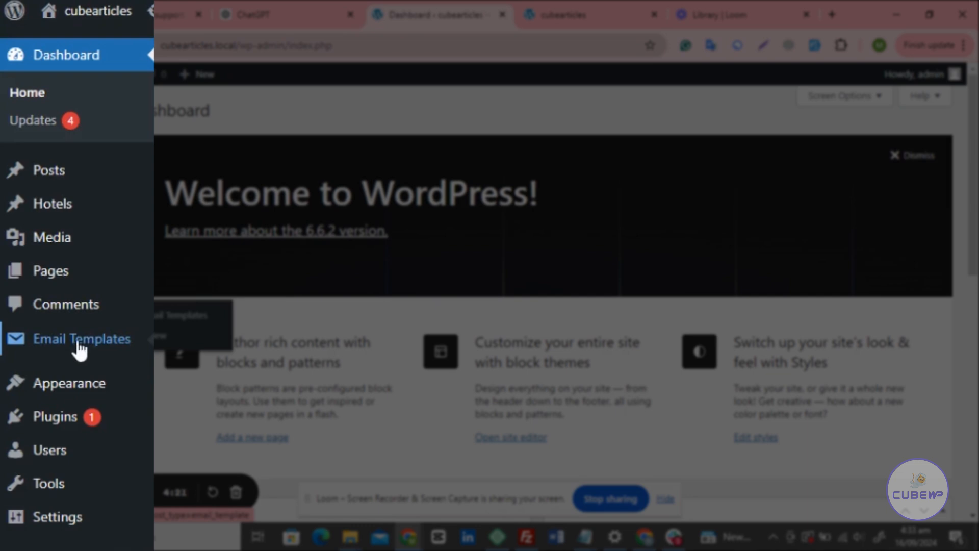
click(81, 343)
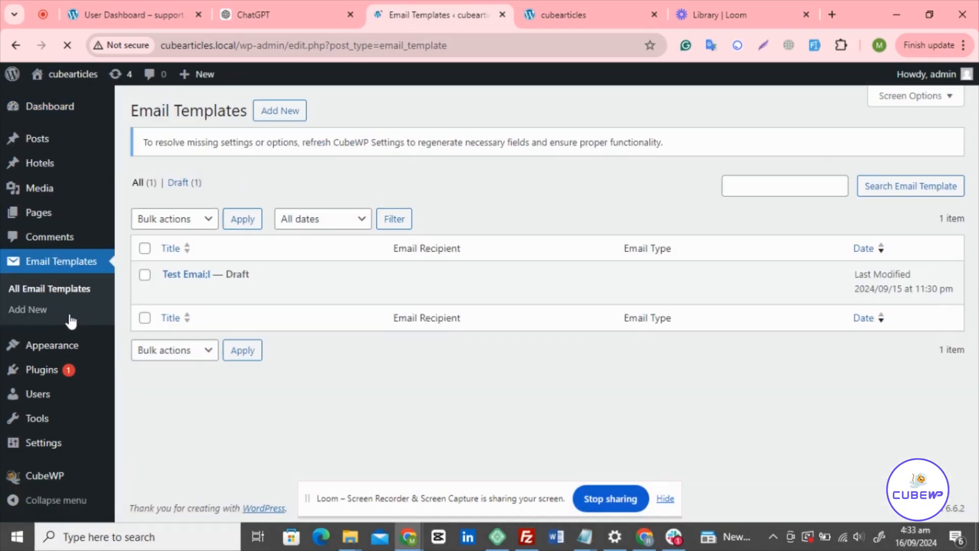
click(269, 121)
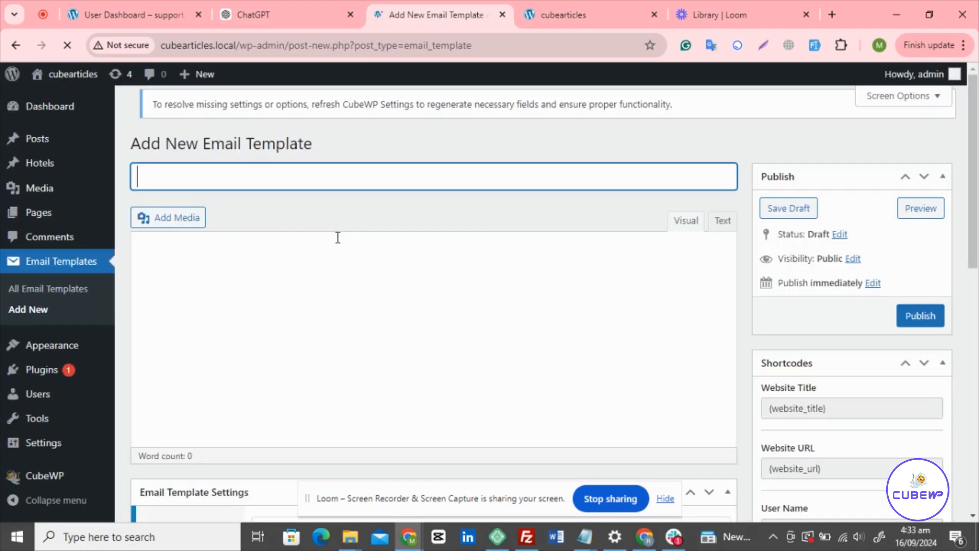
Enter "Test Email" as the subject of the new email template.
click(277, 186)
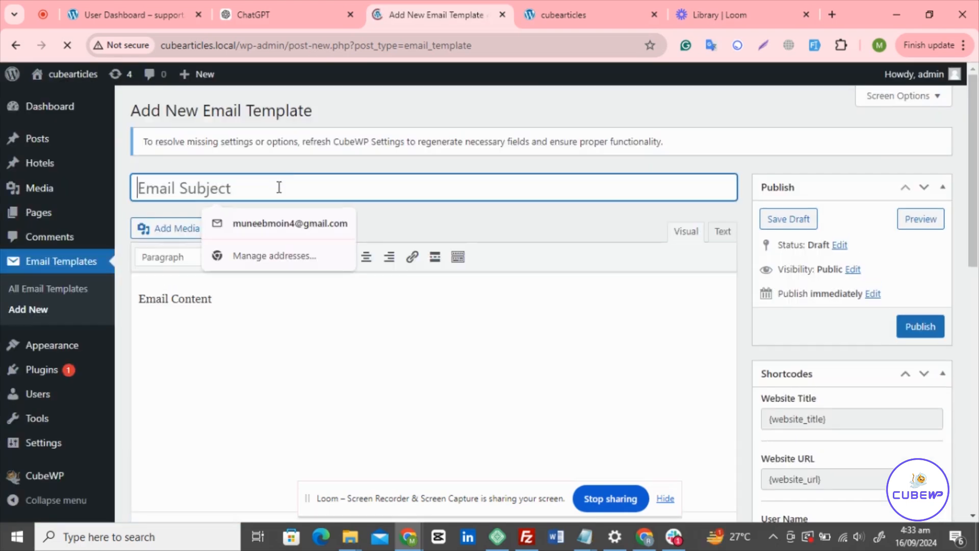
click(360, 319)
click(307, 185)
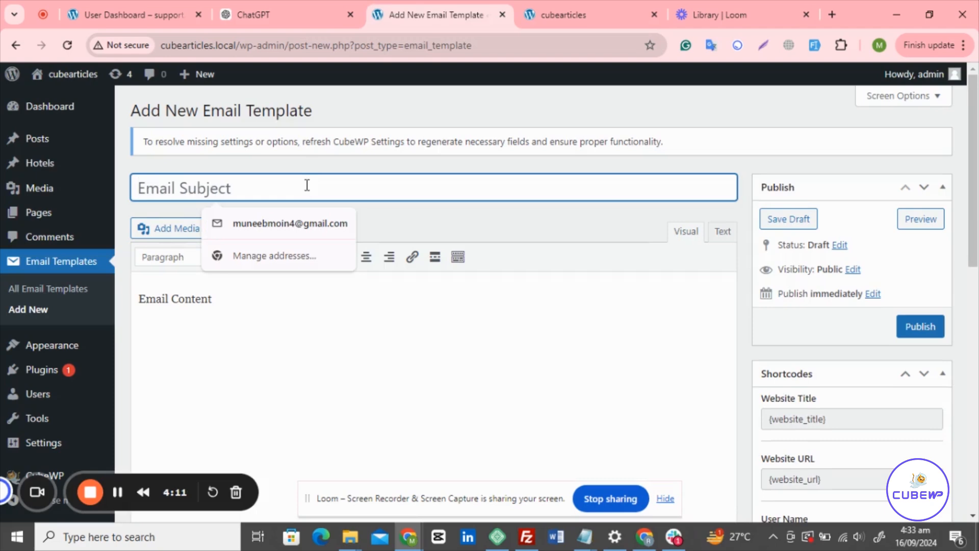
text(Test )
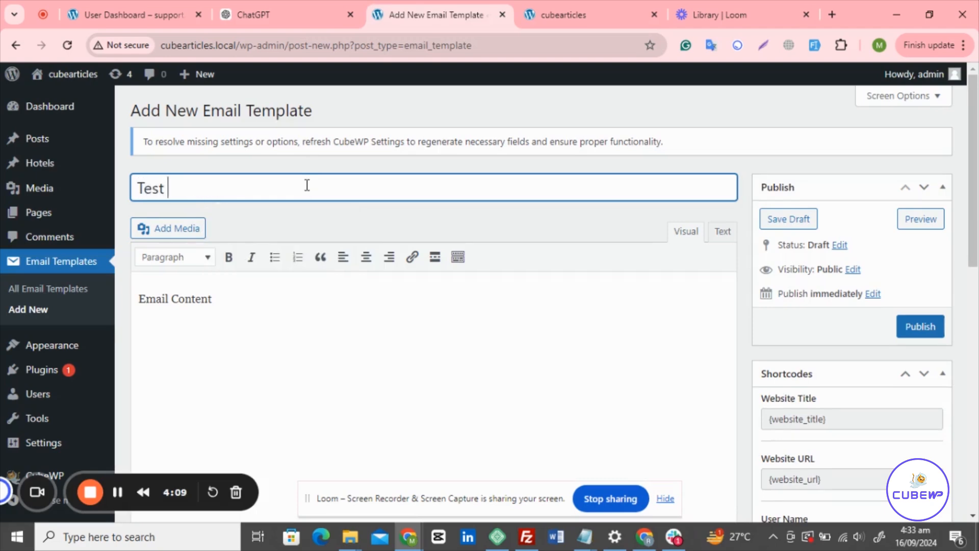
text(Email)
scroll(269, 257, down, 1)
click(538, 240)
Review the shortcodes available for the email template, from Website Title through the post fields to Reset Password Link.
scroll(815, 280, down, 3)
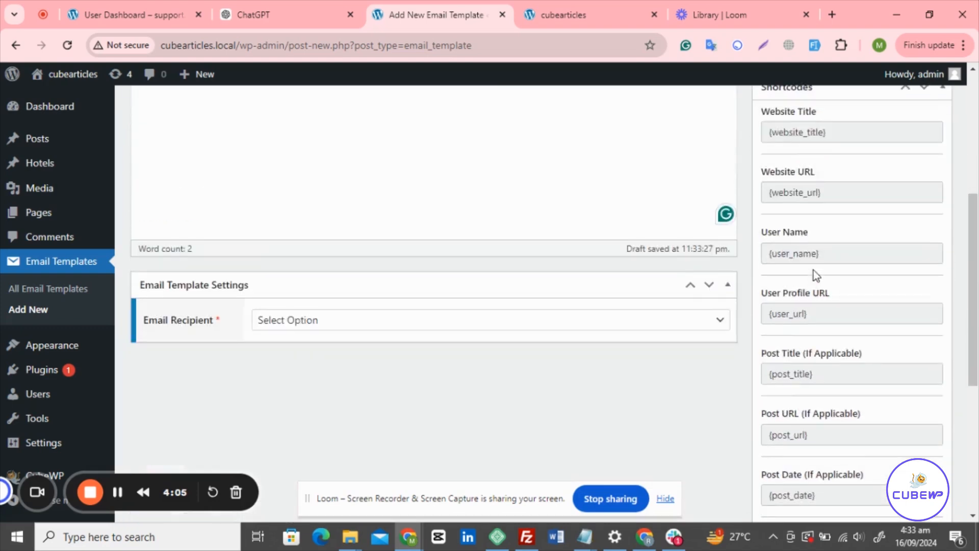
scroll(816, 252, up, 2)
click(804, 160)
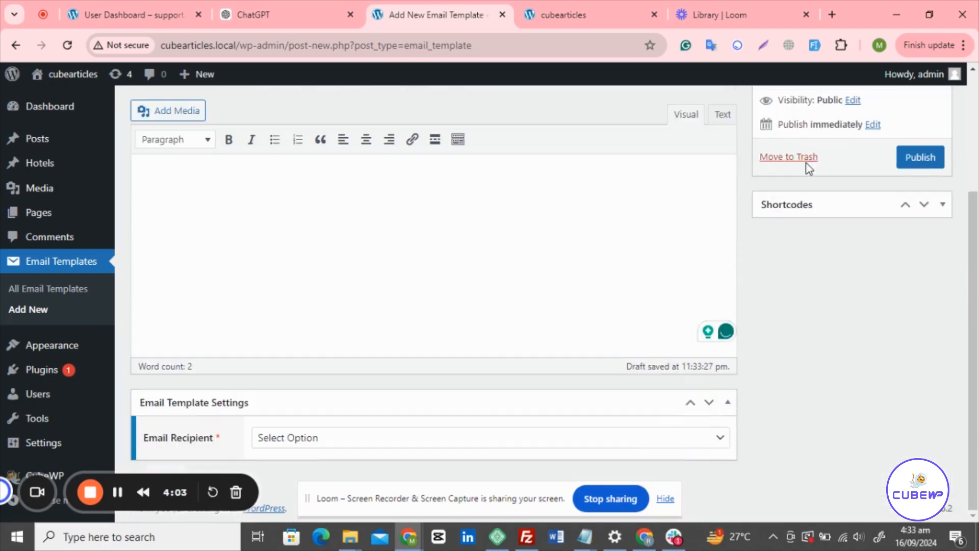
click(813, 201)
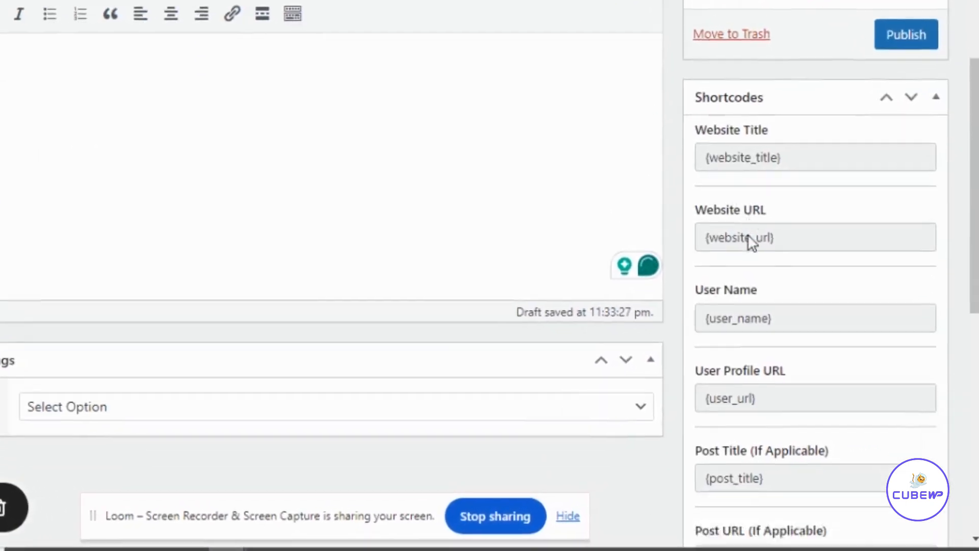
scroll(748, 234, down, 2)
scroll(737, 243, down, 2)
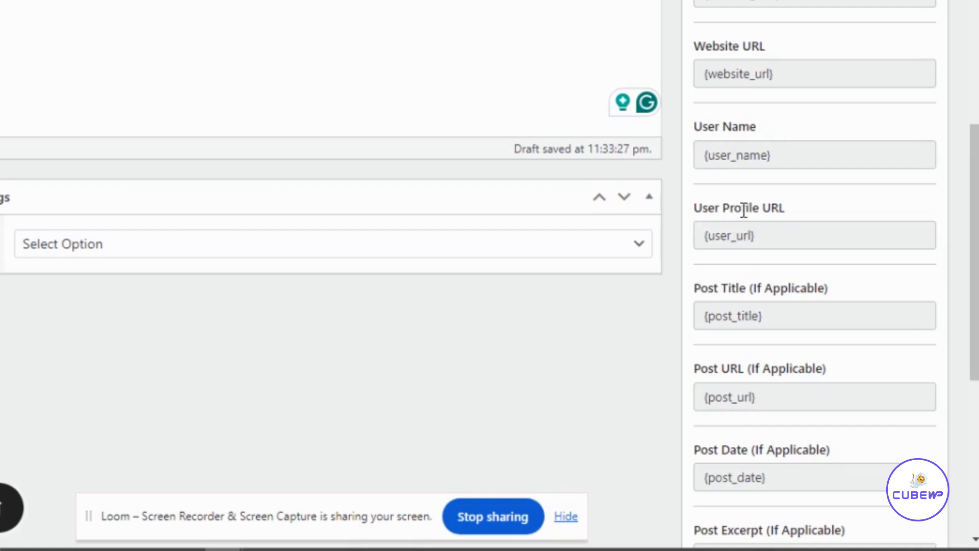
scroll(734, 280, down, 3)
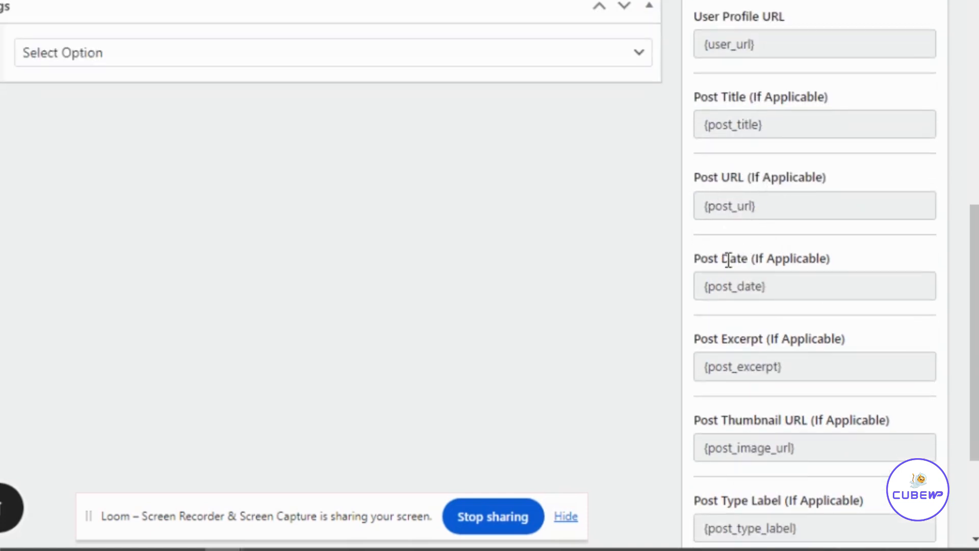
click(741, 285)
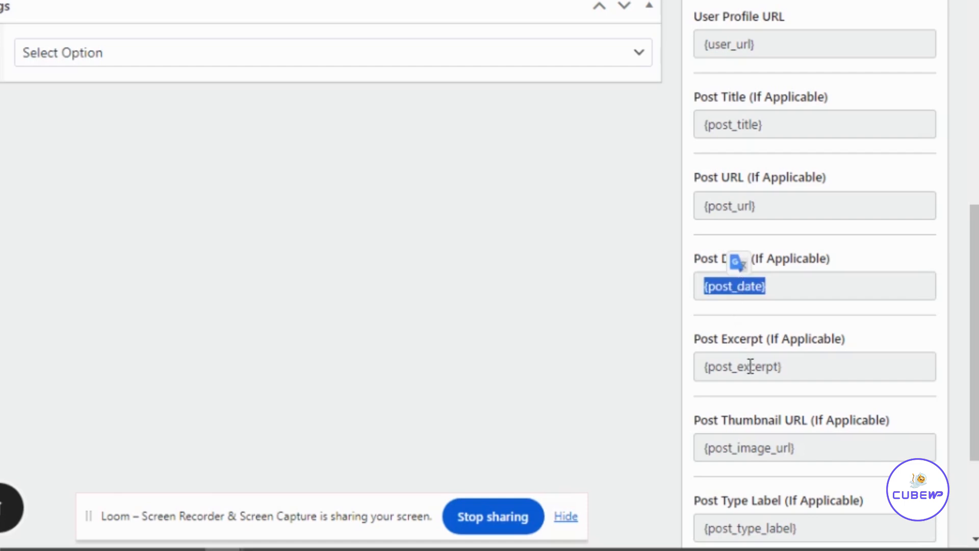
click(750, 365)
click(840, 334)
scroll(815, 326, down, 2)
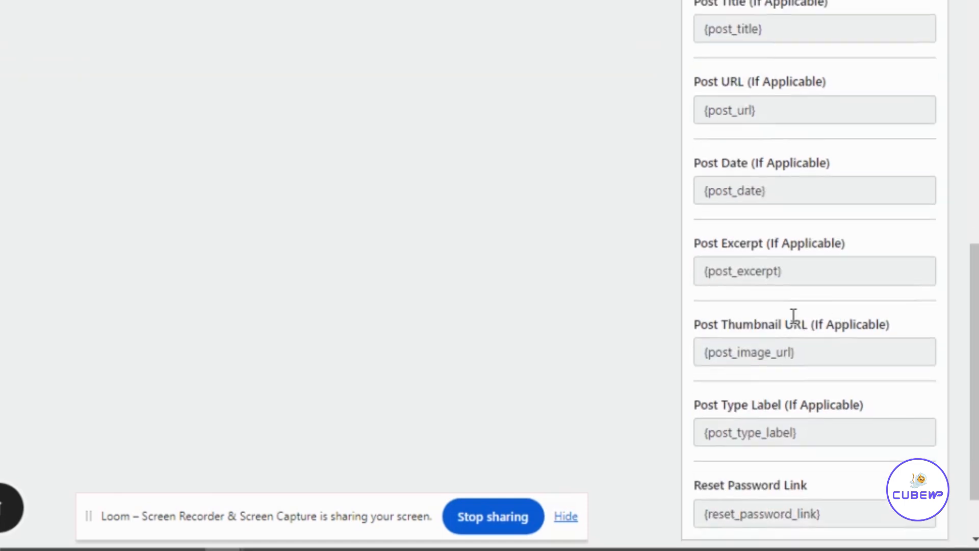
scroll(793, 315, down, 2)
triple_click(794, 251)
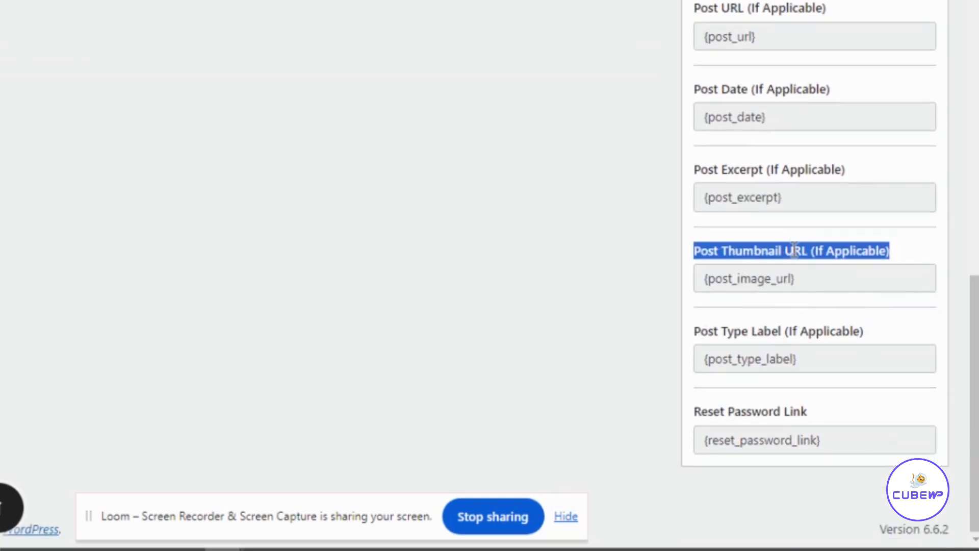
click(787, 278)
triple_click(775, 331)
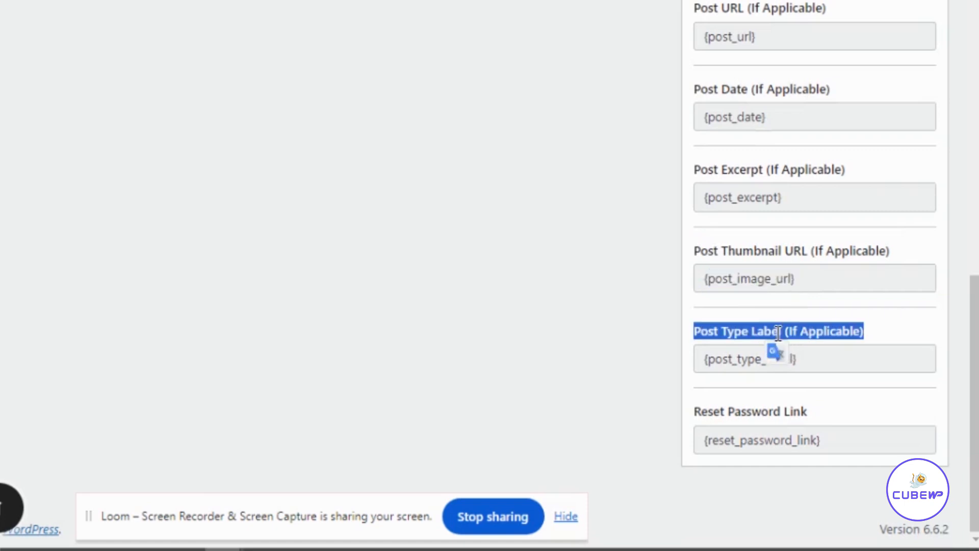
click(751, 362)
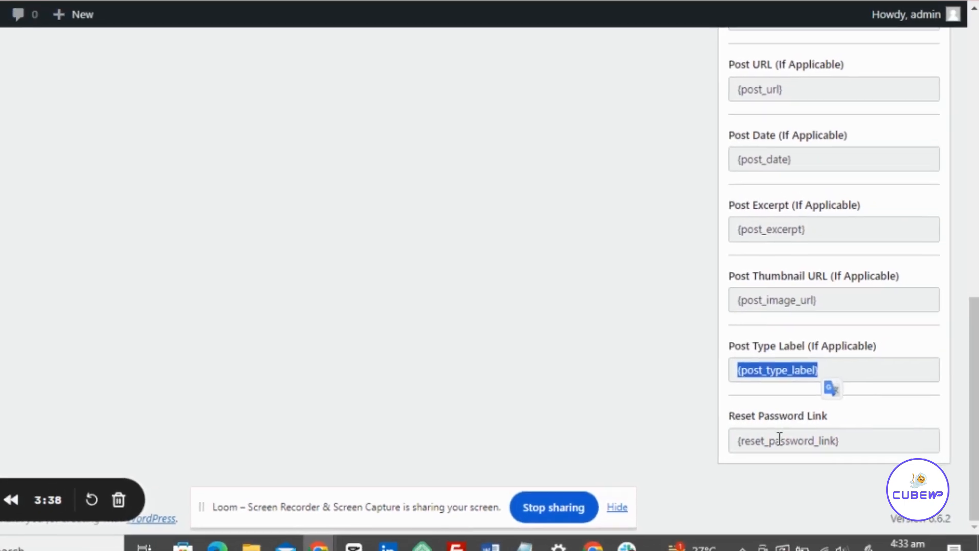
click(779, 438)
Copy the {post_url} shortcode and paste it on a new line below the existing text in the email content.
scroll(795, 408, up, 3)
click(791, 281)
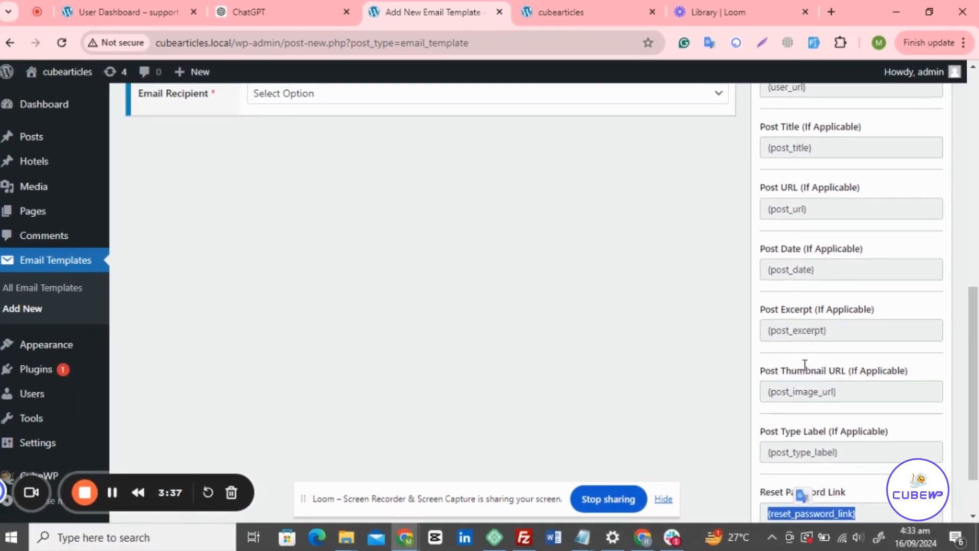
right_click(792, 279)
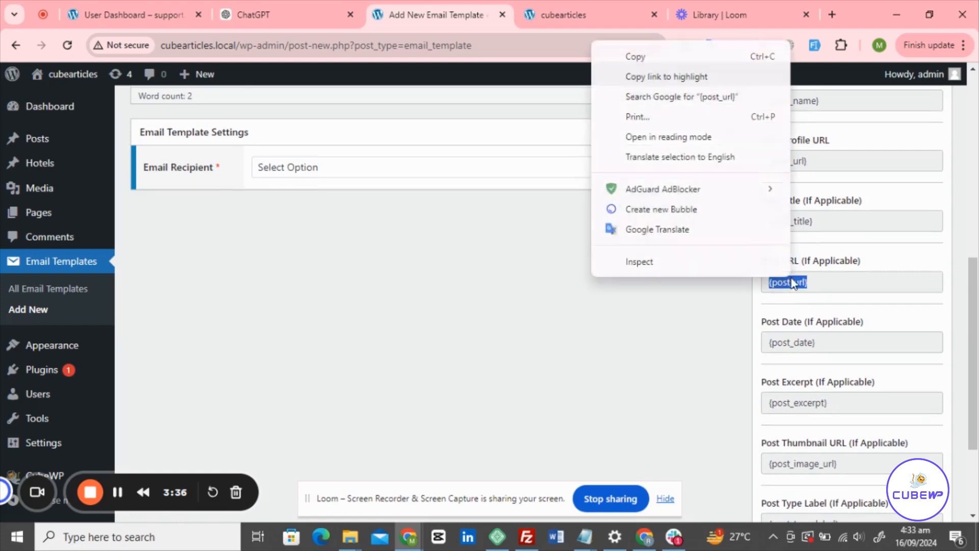
click(635, 55)
scroll(168, 200, up, 4)
scroll(168, 200, up, 3)
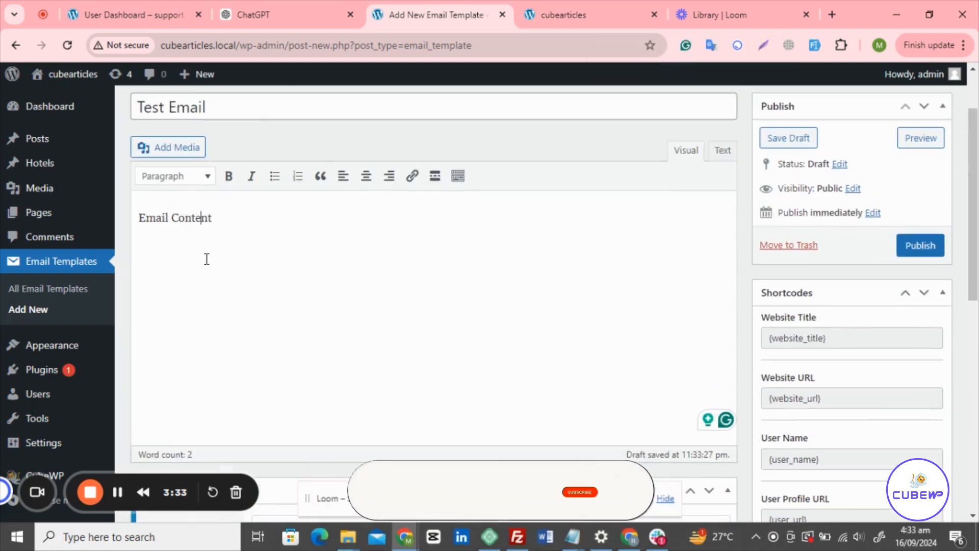
key(End)
key(Return)
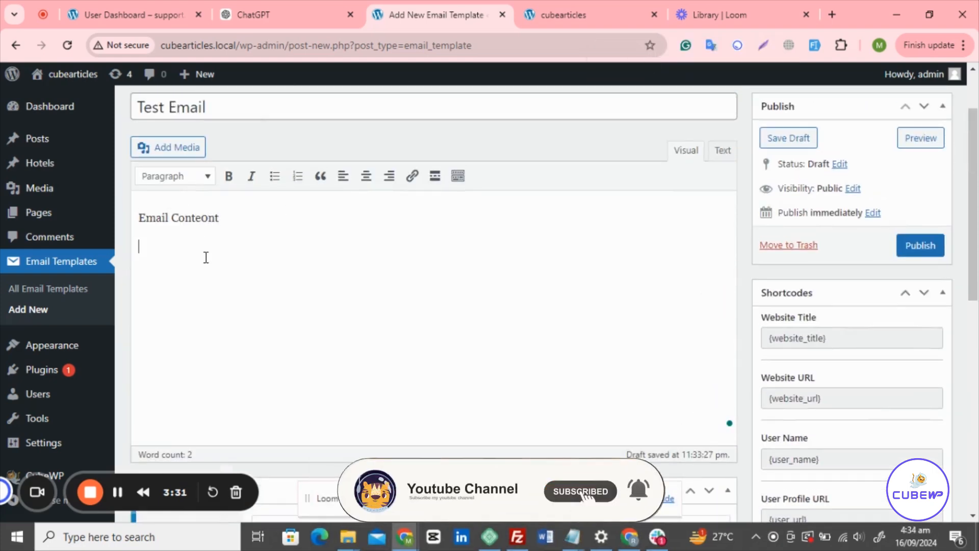
key(ctrl+v)
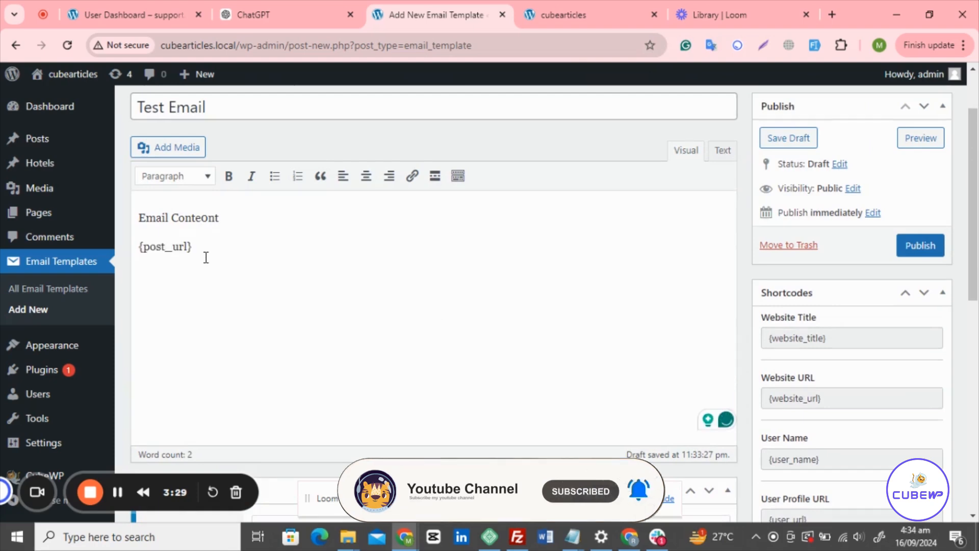
Set the template's Email Recipient to Admin.
scroll(220, 276, down, 3)
scroll(223, 277, down, 1)
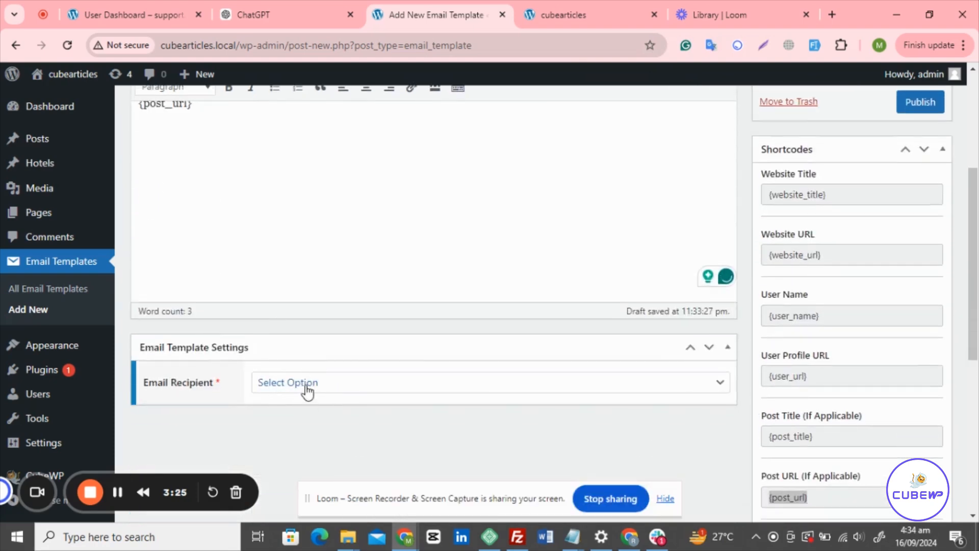
click(291, 393)
scroll(292, 385, down, 1)
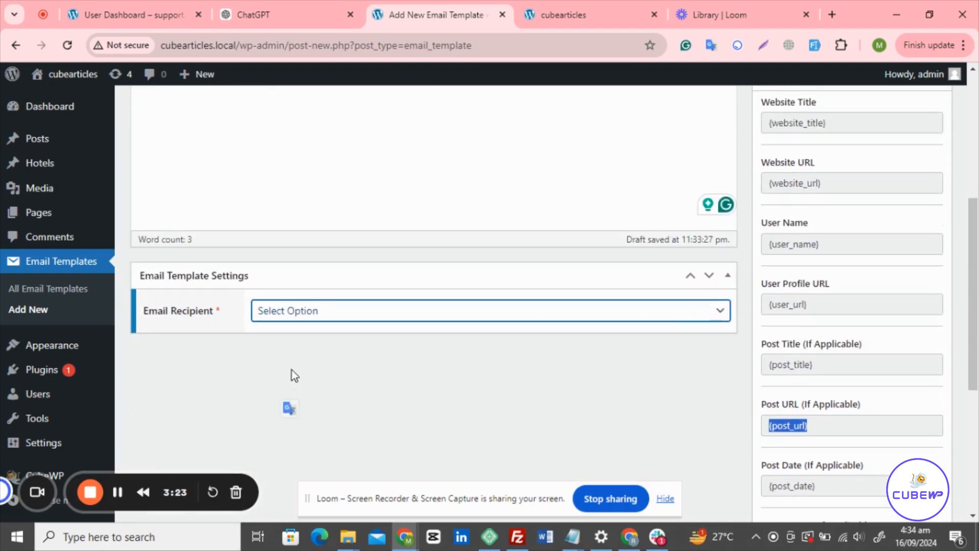
click(298, 309)
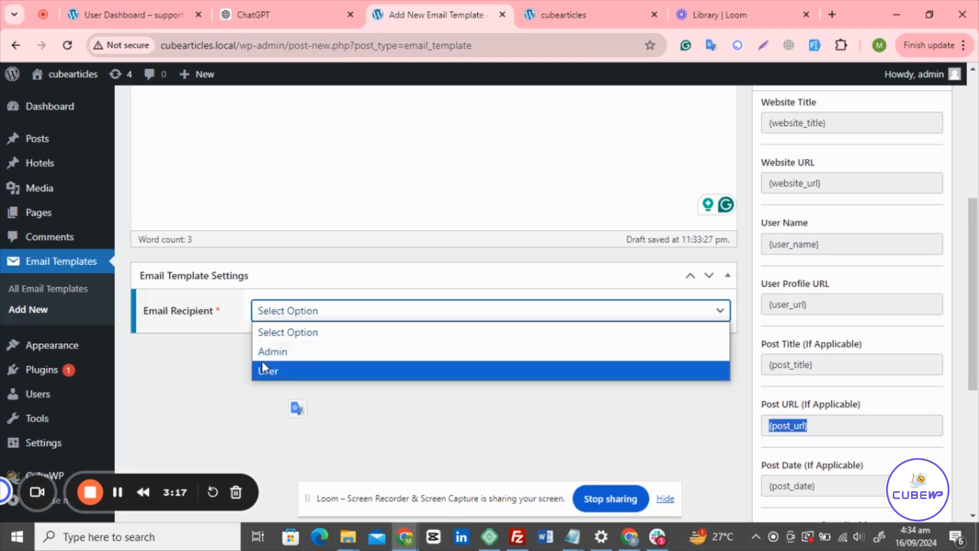
click(275, 350)
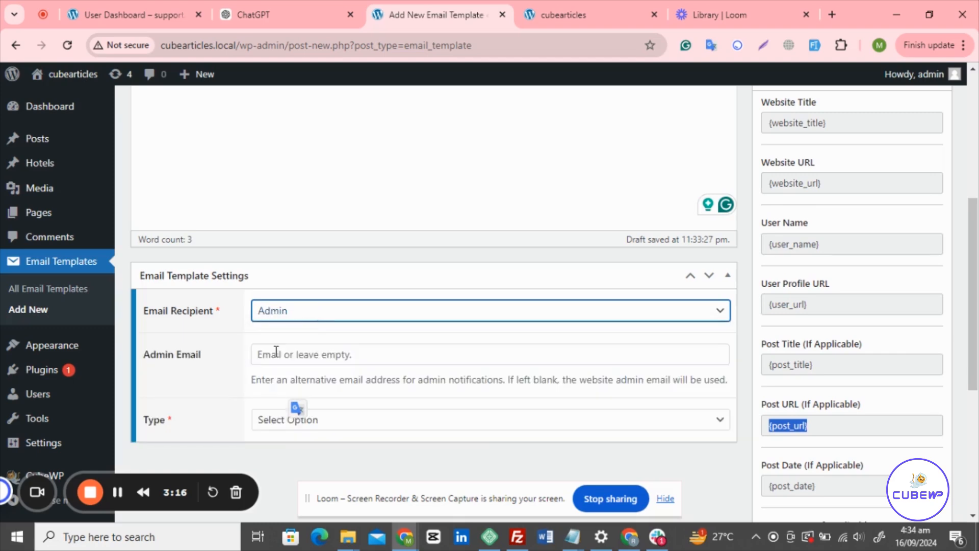
Leave the Admin Email empty, and set the email Type to Post Updated for the Hotels post type.
click(231, 381)
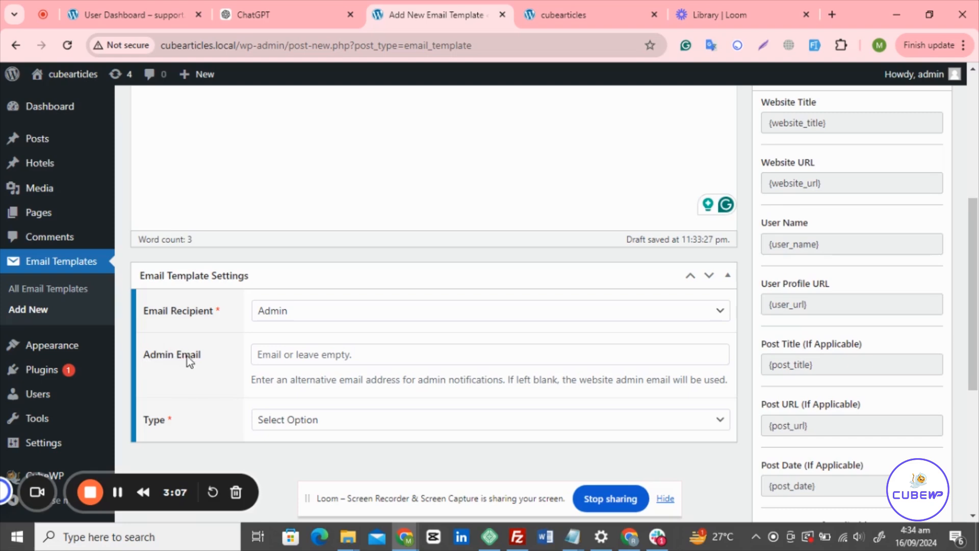
click(274, 349)
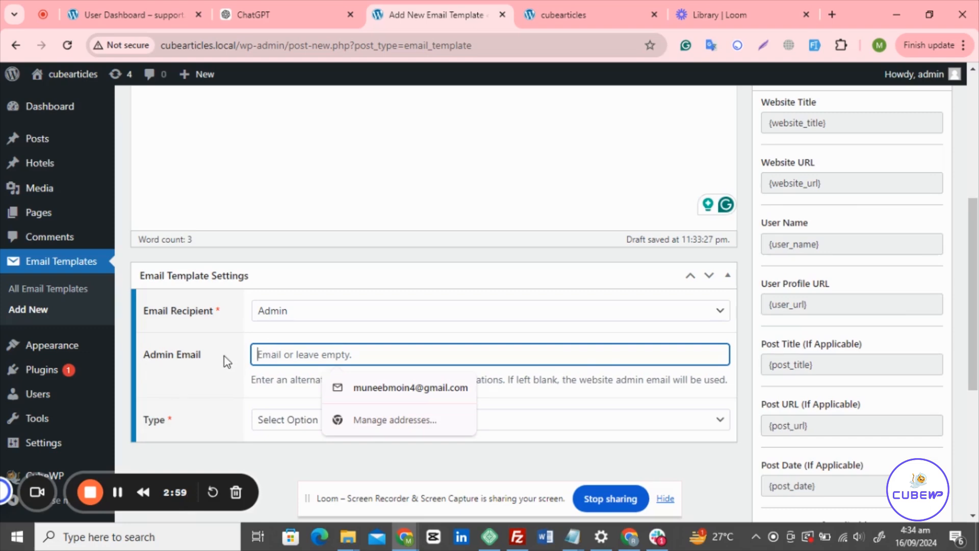
click(231, 430)
click(279, 426)
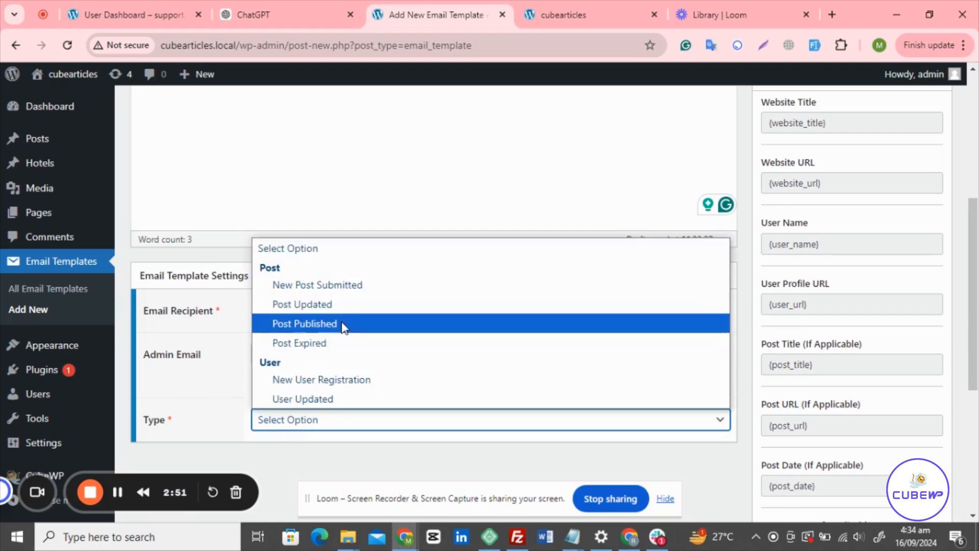
click(353, 309)
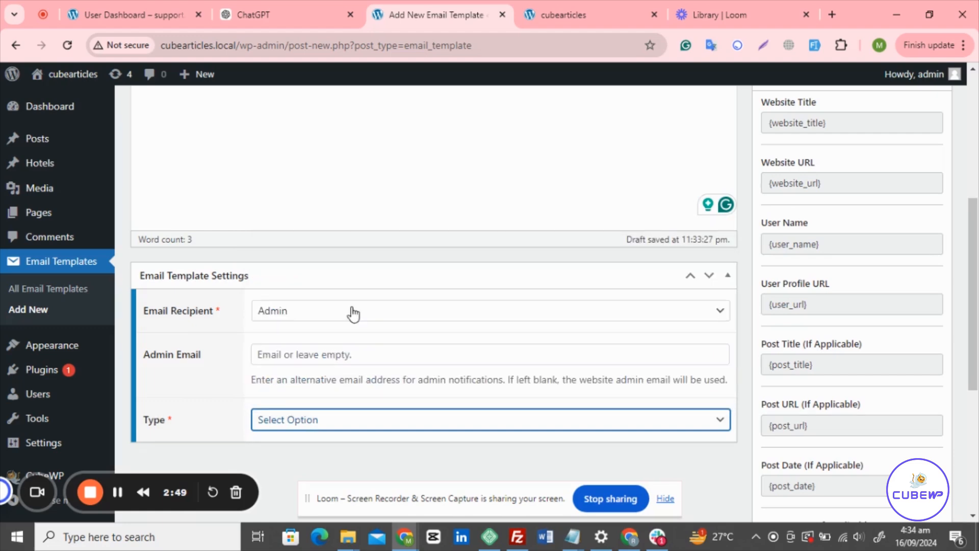
scroll(326, 317, down, 3)
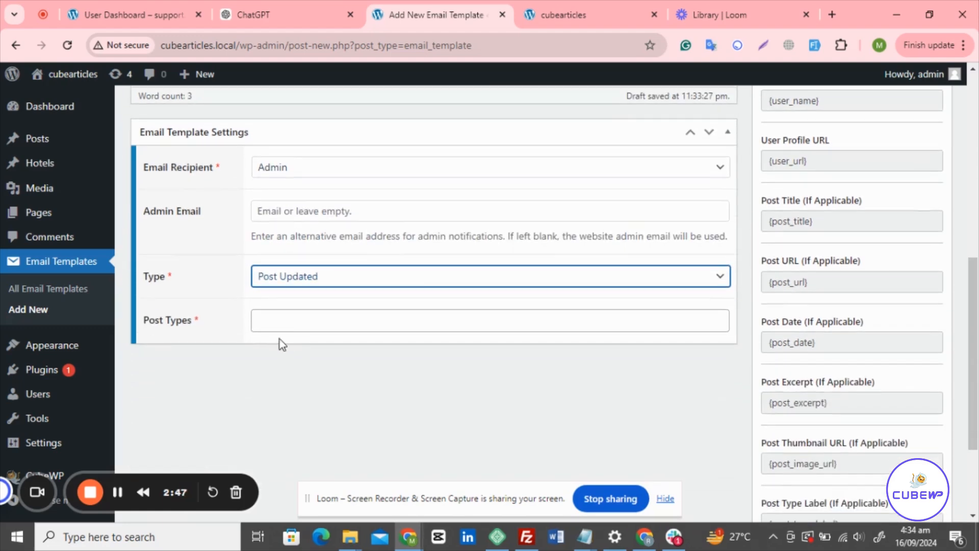
click(284, 319)
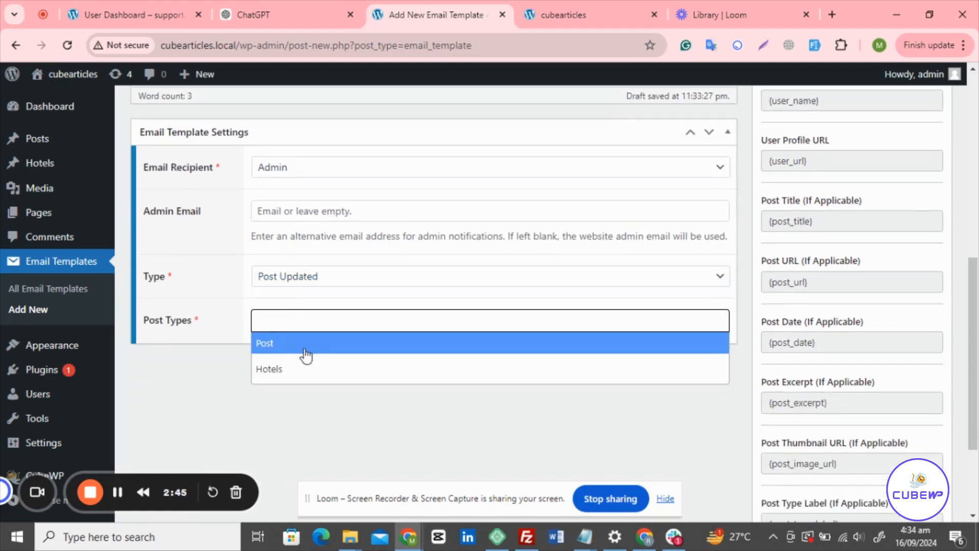
click(280, 374)
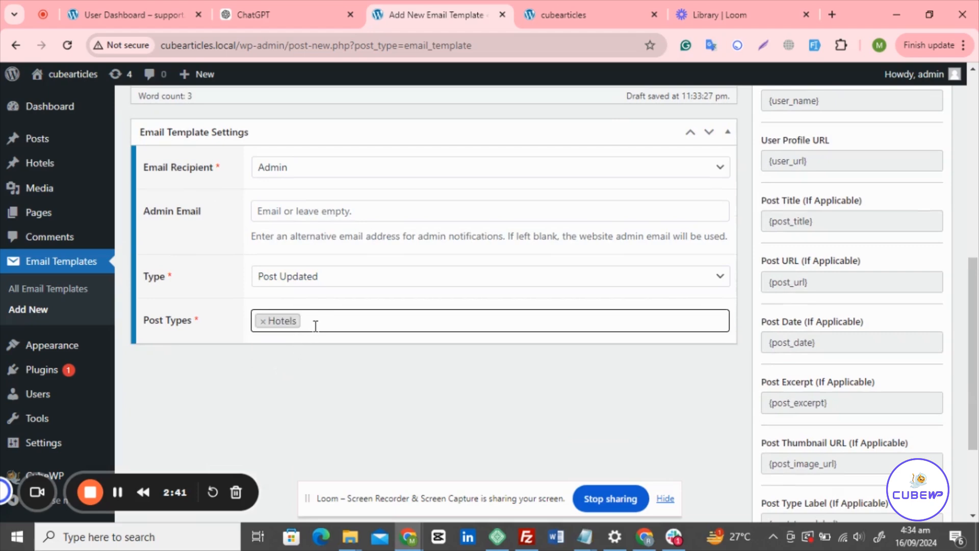
Change the template's Email Recipient to User.
scroll(315, 325, up, 1)
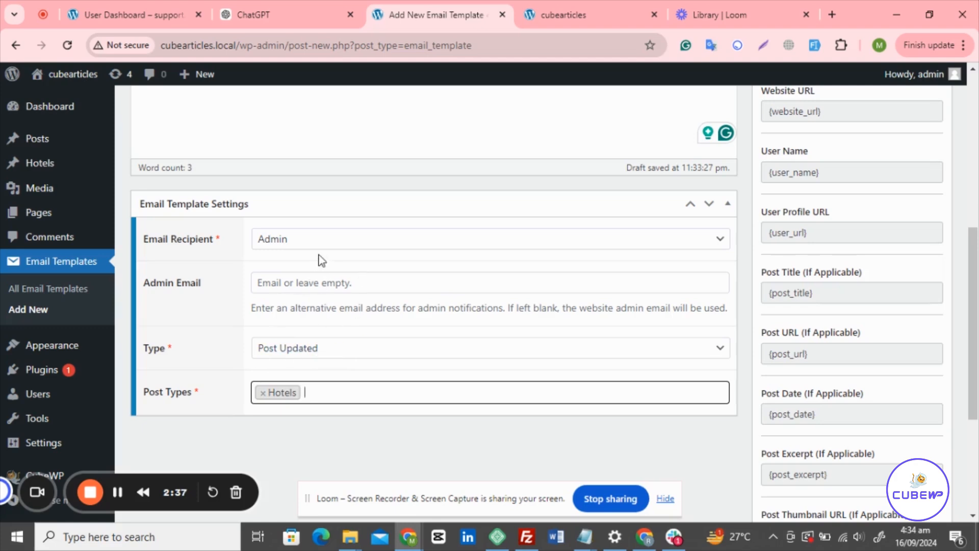
click(300, 250)
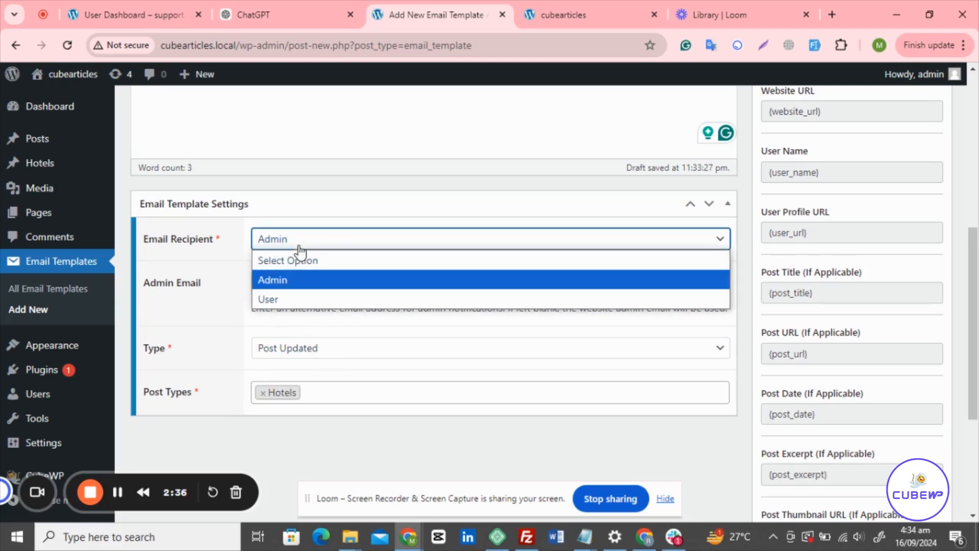
click(288, 299)
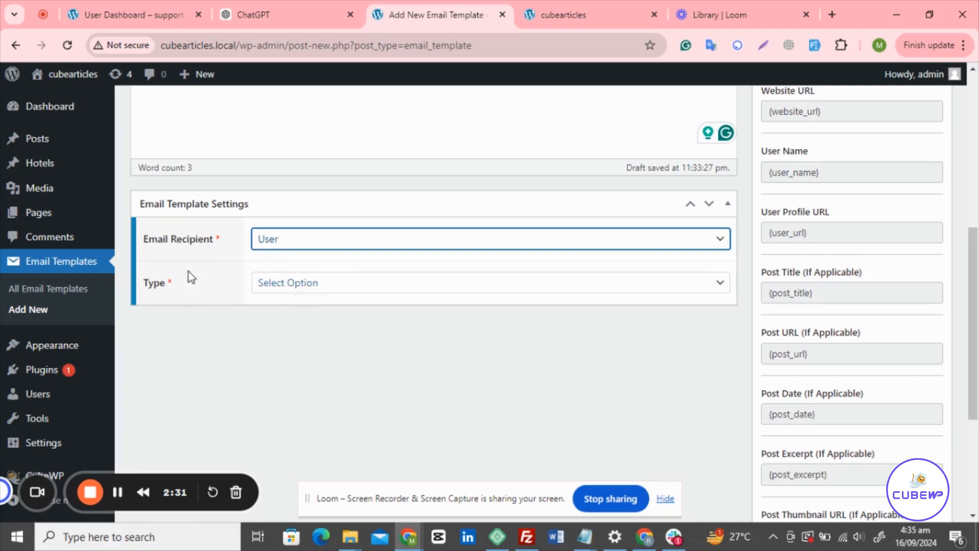
Set the email template's Type to User Post Updated and its Post Types to Hotels.
click(294, 242)
click(295, 244)
click(163, 283)
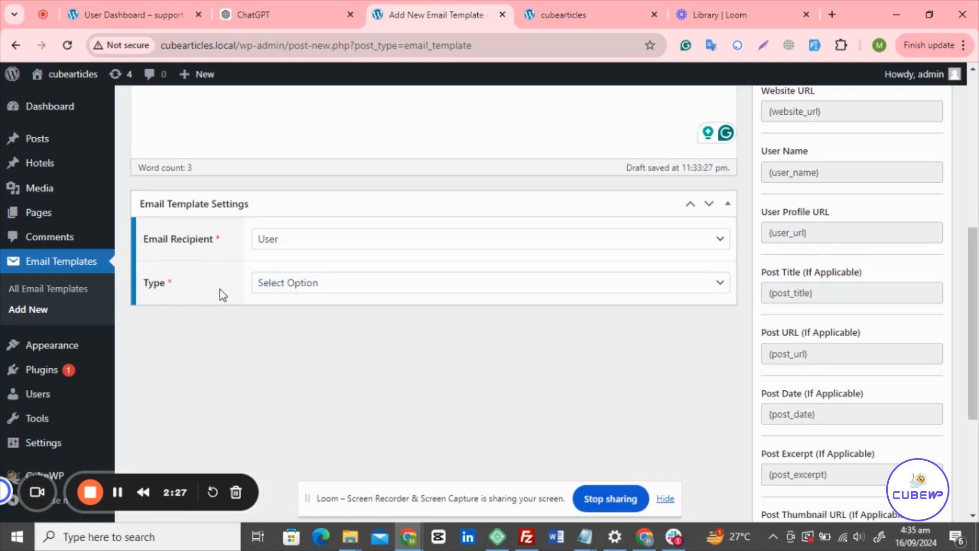
click(284, 284)
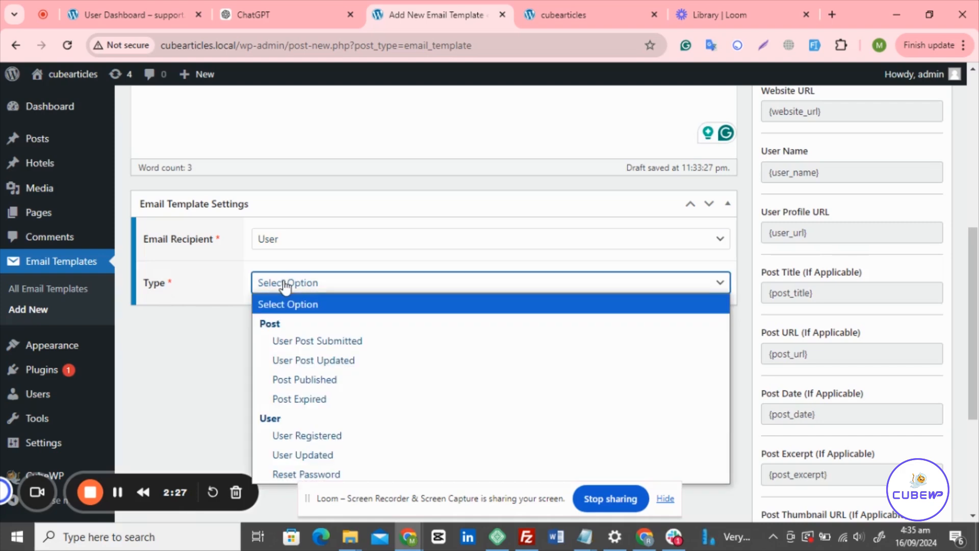
click(320, 361)
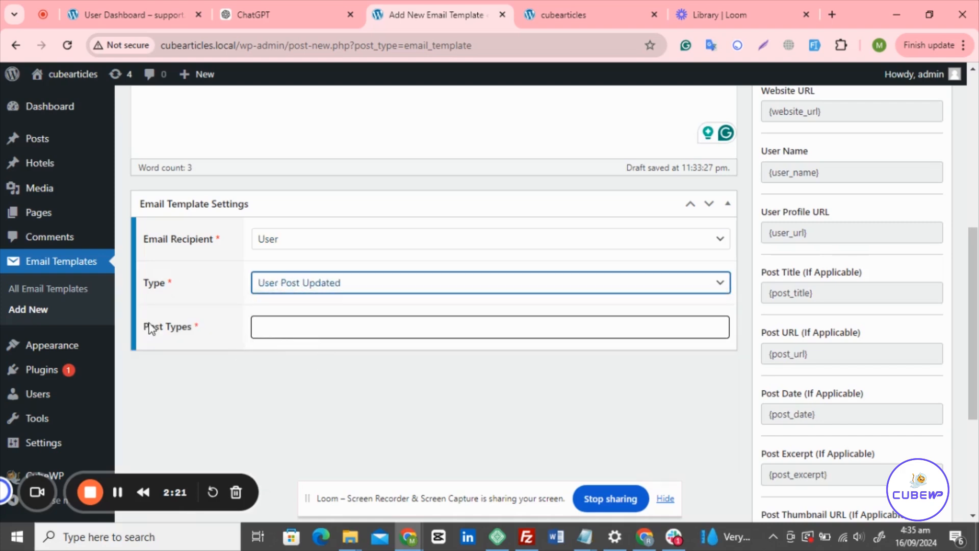
click(274, 326)
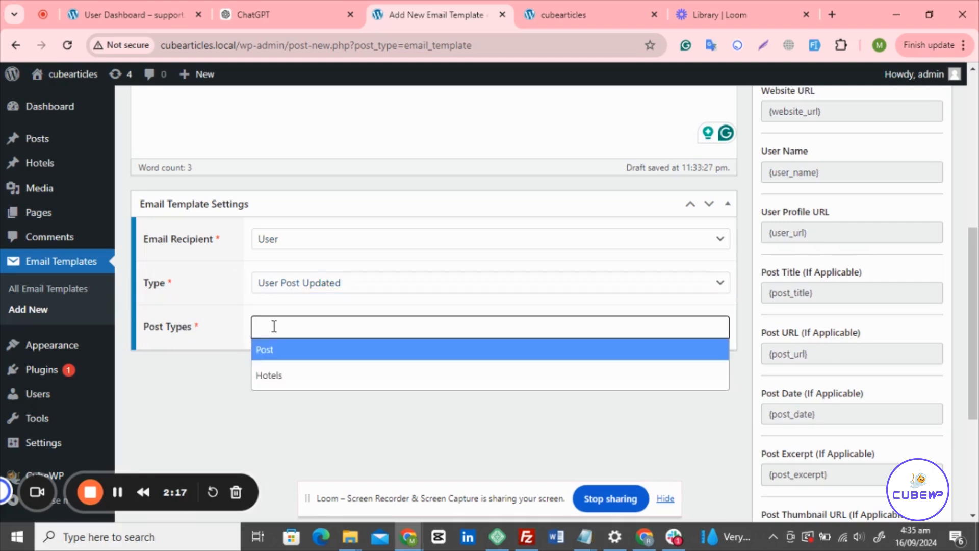
click(267, 373)
Delete all the text and the {post_url} shortcode from the email content.
scroll(284, 339, up, 1)
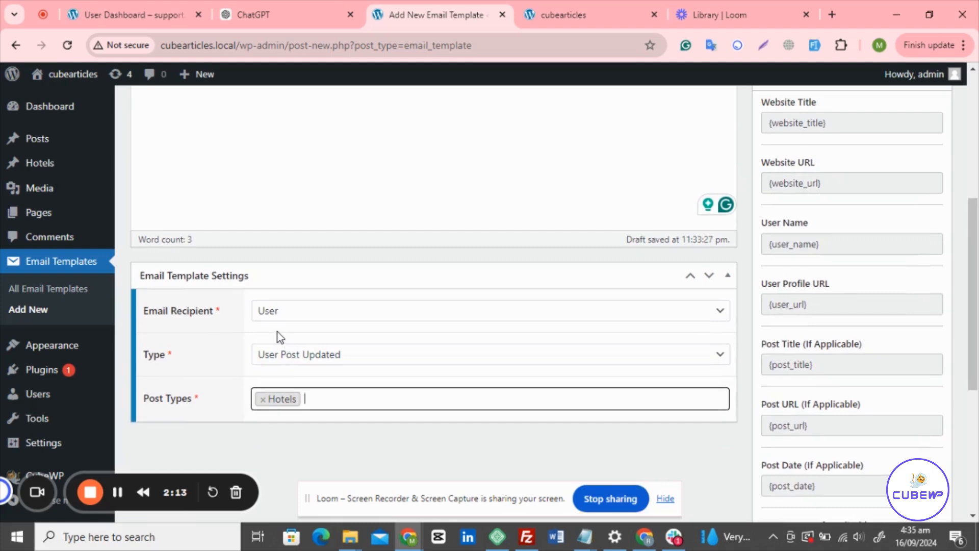
scroll(278, 332, up, 4)
drag(287, 302, 146, 208)
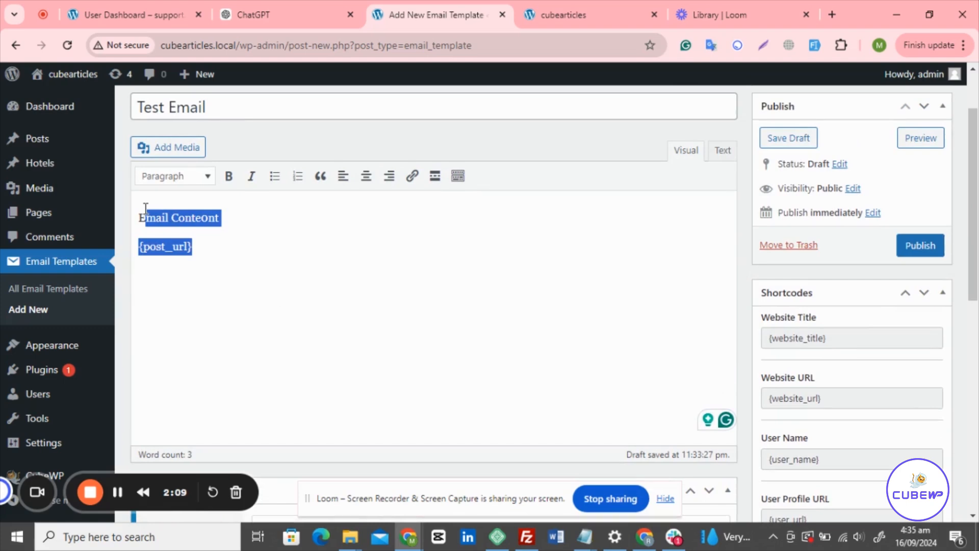
key(BackSpace)
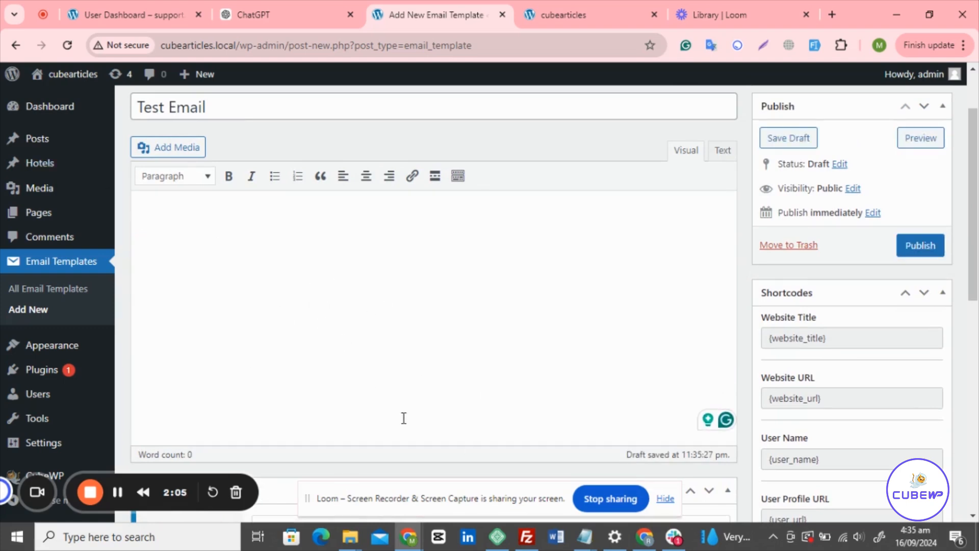
Review the email template's subject, content area, and recipient, type and post type settings.
scroll(362, 344, down, 2)
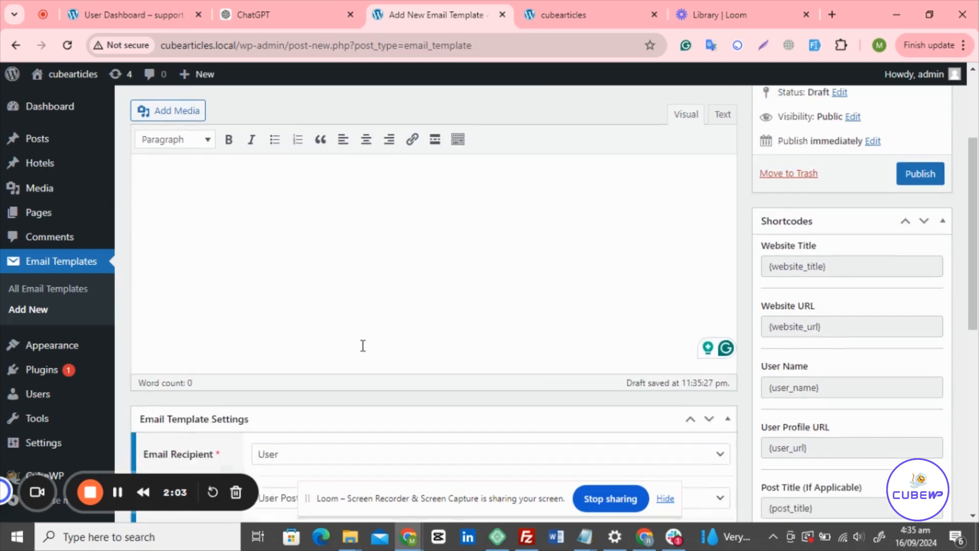
scroll(361, 348, down, 3)
scroll(363, 343, up, 5)
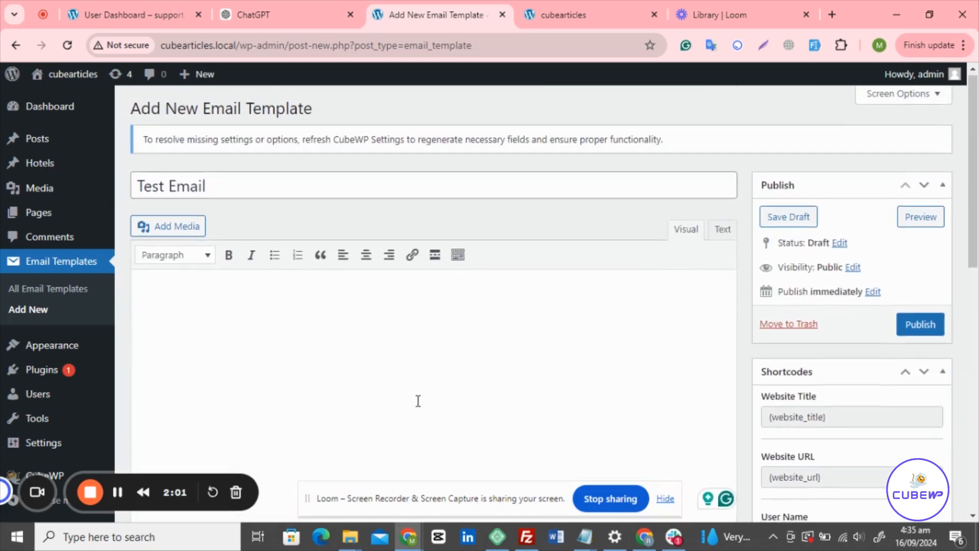
scroll(398, 382, down, 2)
scroll(377, 367, up, 2)
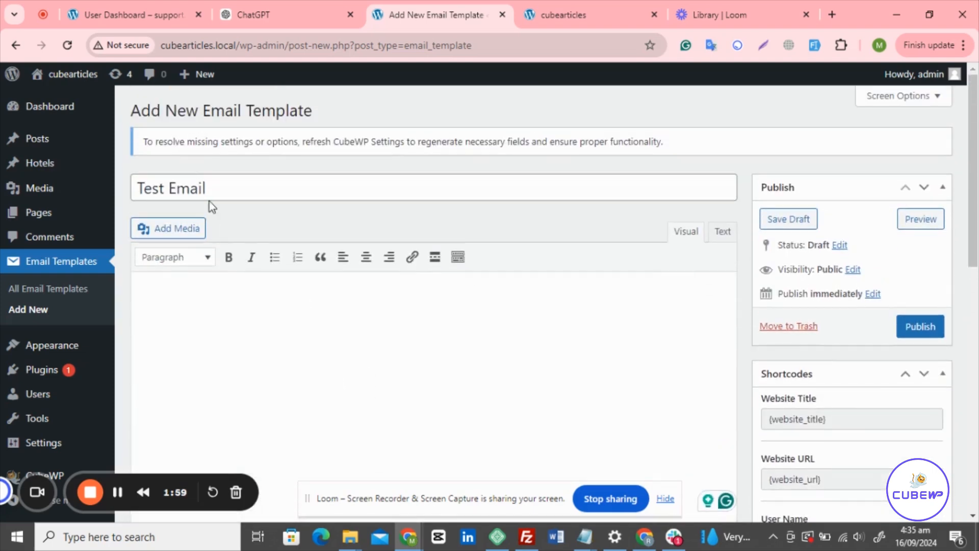
click(238, 195)
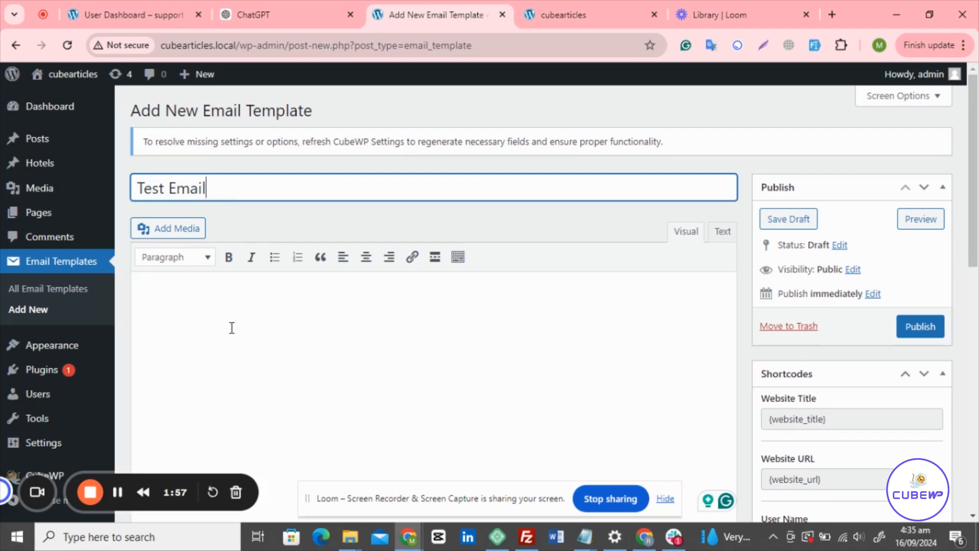
scroll(475, 448, down, 3)
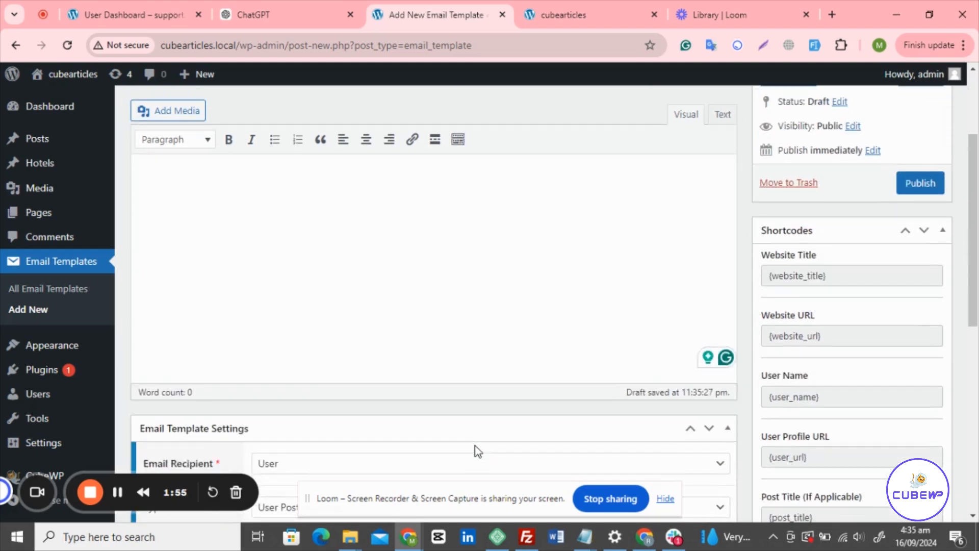
scroll(475, 451, down, 3)
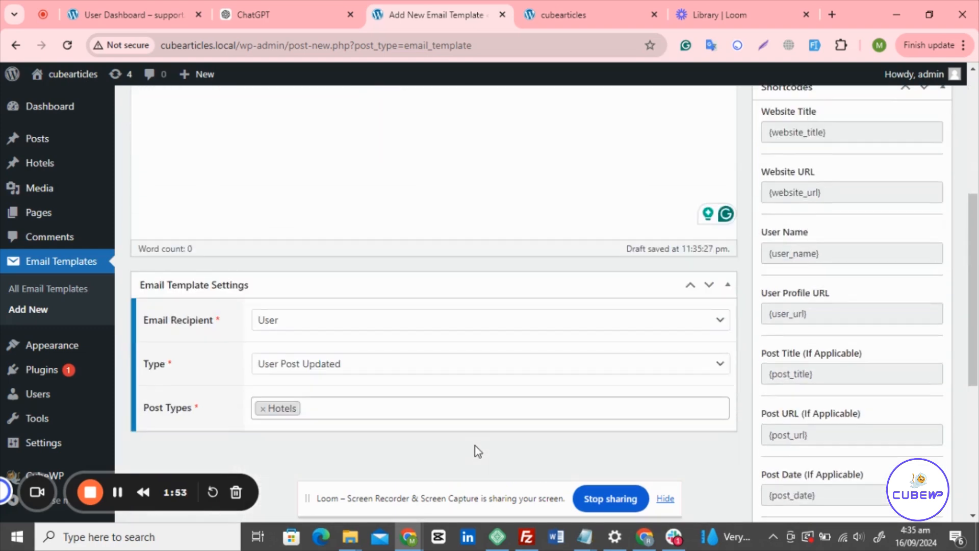